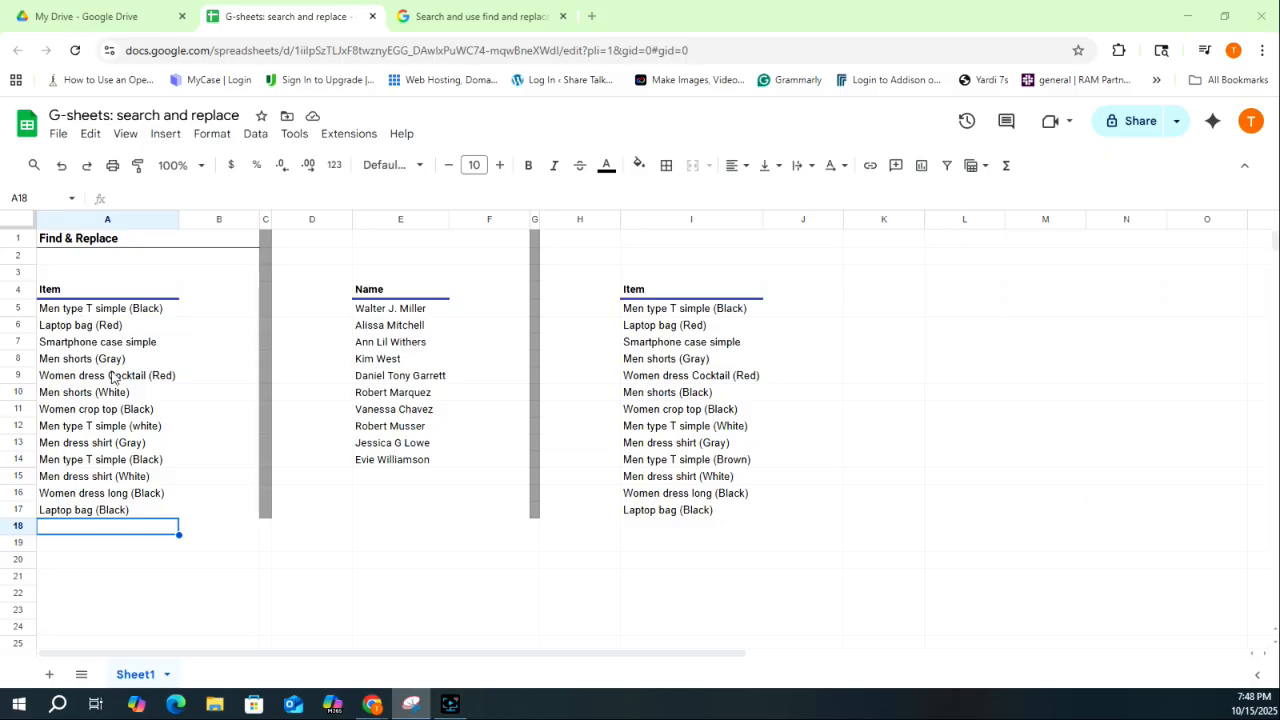
Step: Remove every opening parenthesis from the item list in A5:A17 with Find and replace
drag(100, 310, 100, 513)
key(ctrl+h)
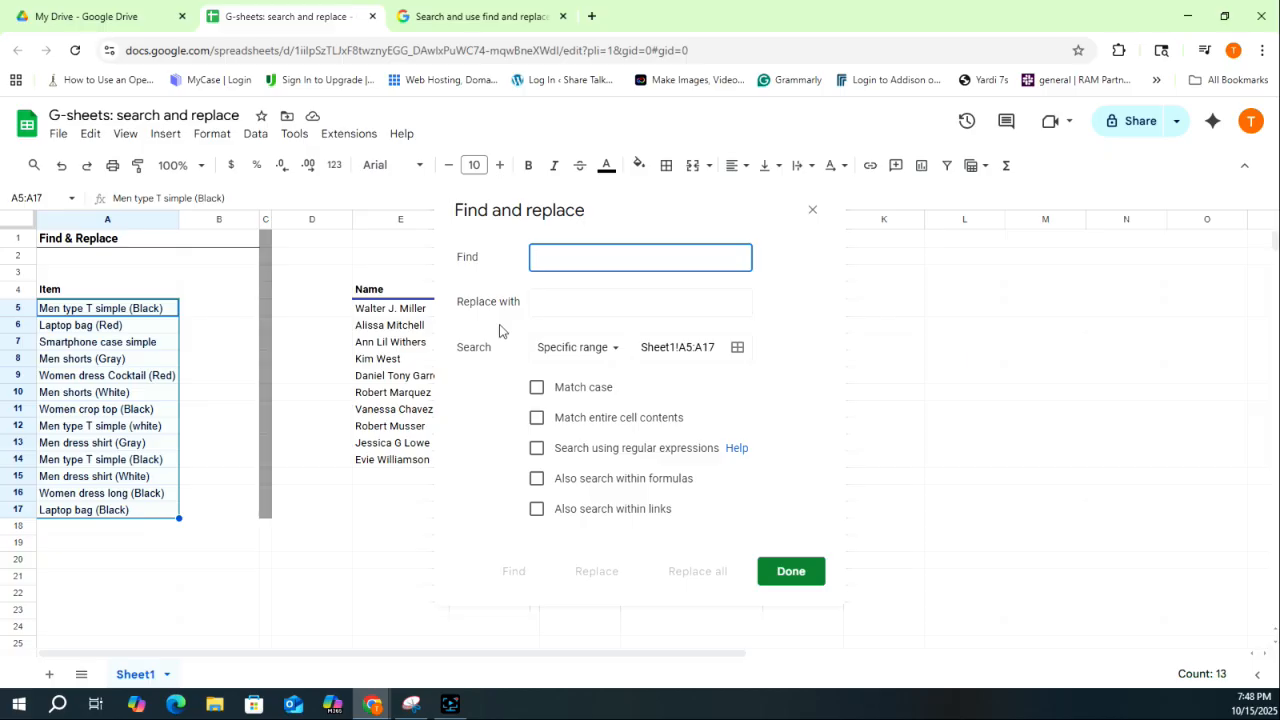
text(()
click(697, 571)
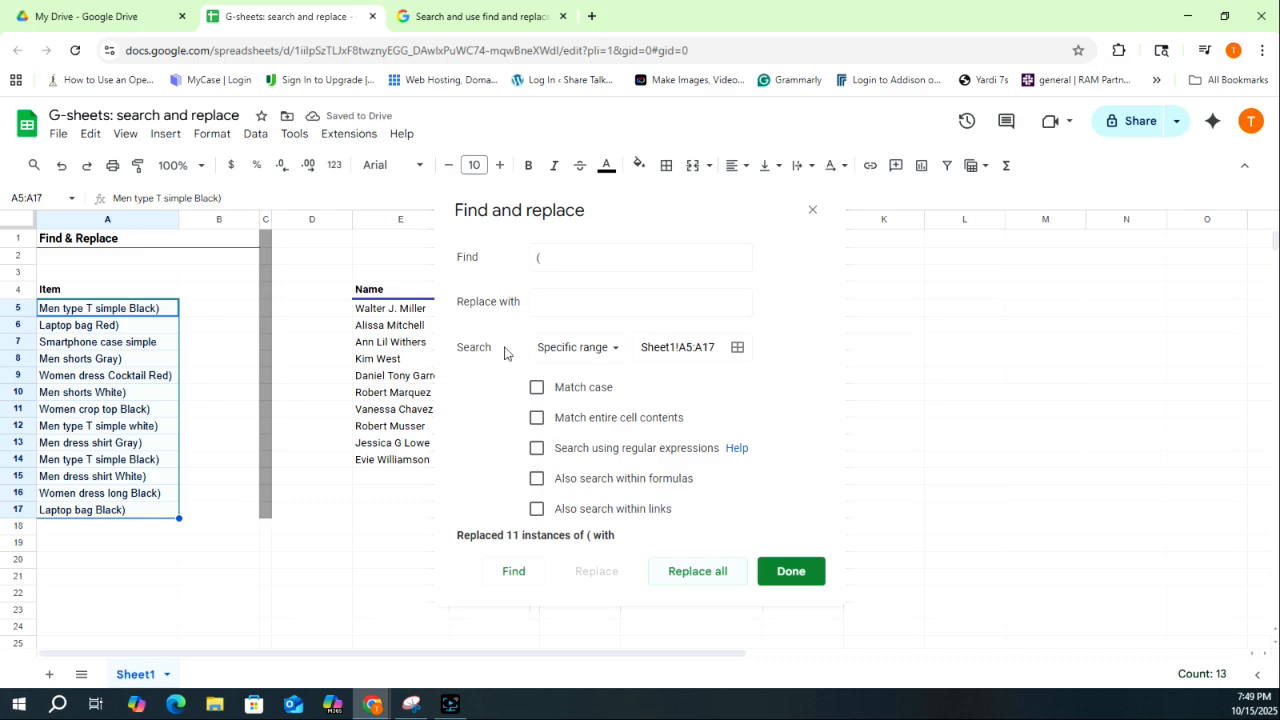
Step: Remove every closing parenthesis from the items in A5:A17 by replacing it with nothing
click(547, 260)
key(BackSpace)
text())
click(714, 575)
Step: Replace every space in the items in A5:A17 with a hyphen and close Find and replace
click(560, 260)
key(BackSpace)
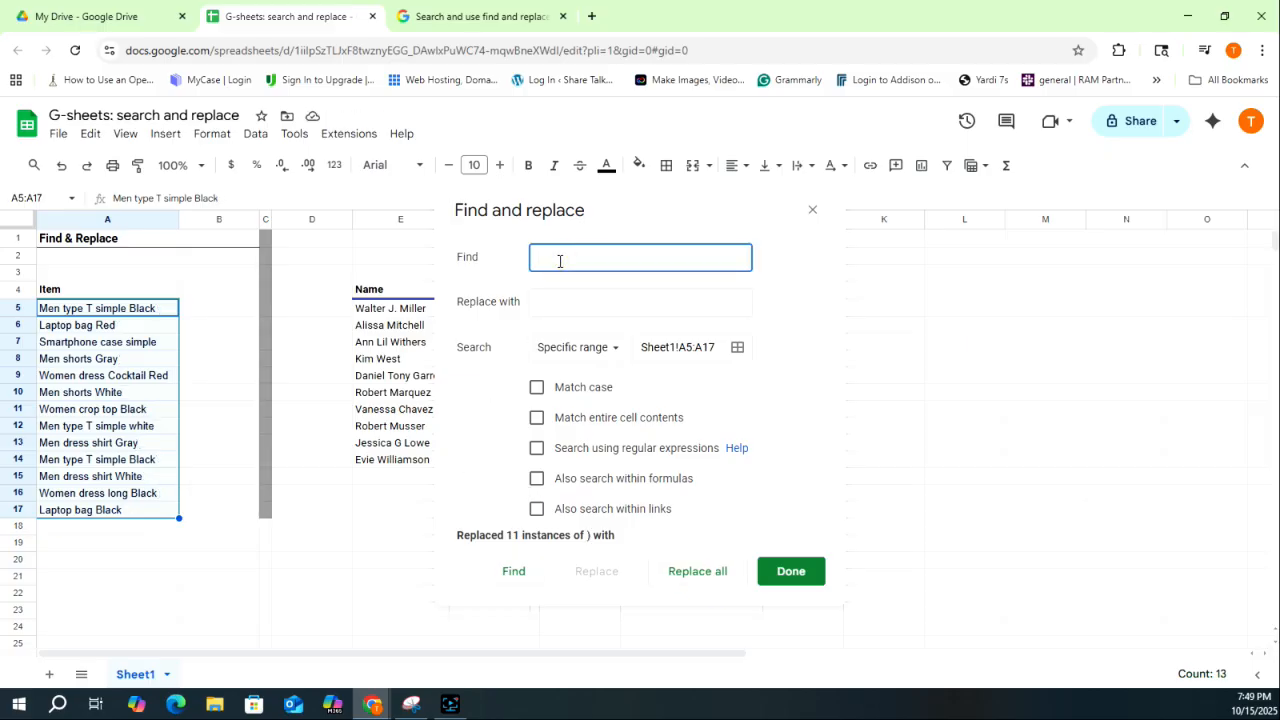
click(563, 301)
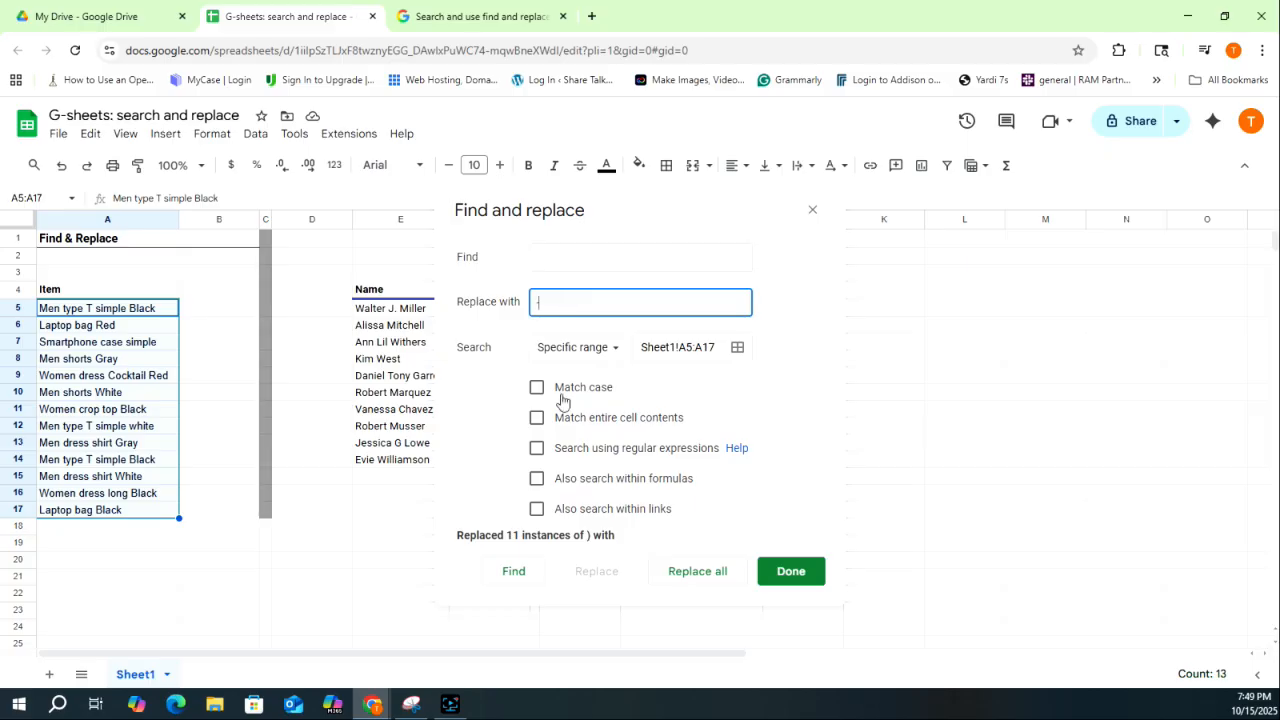
click(697, 571)
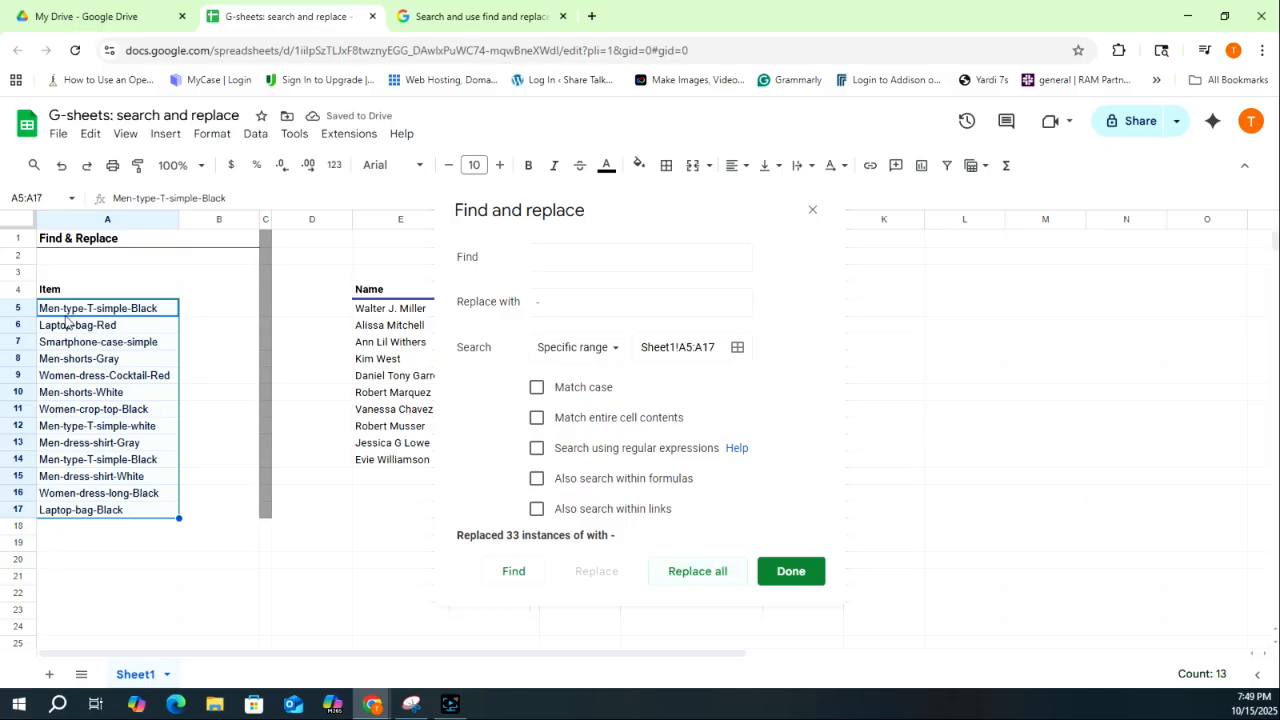
key(Escape)
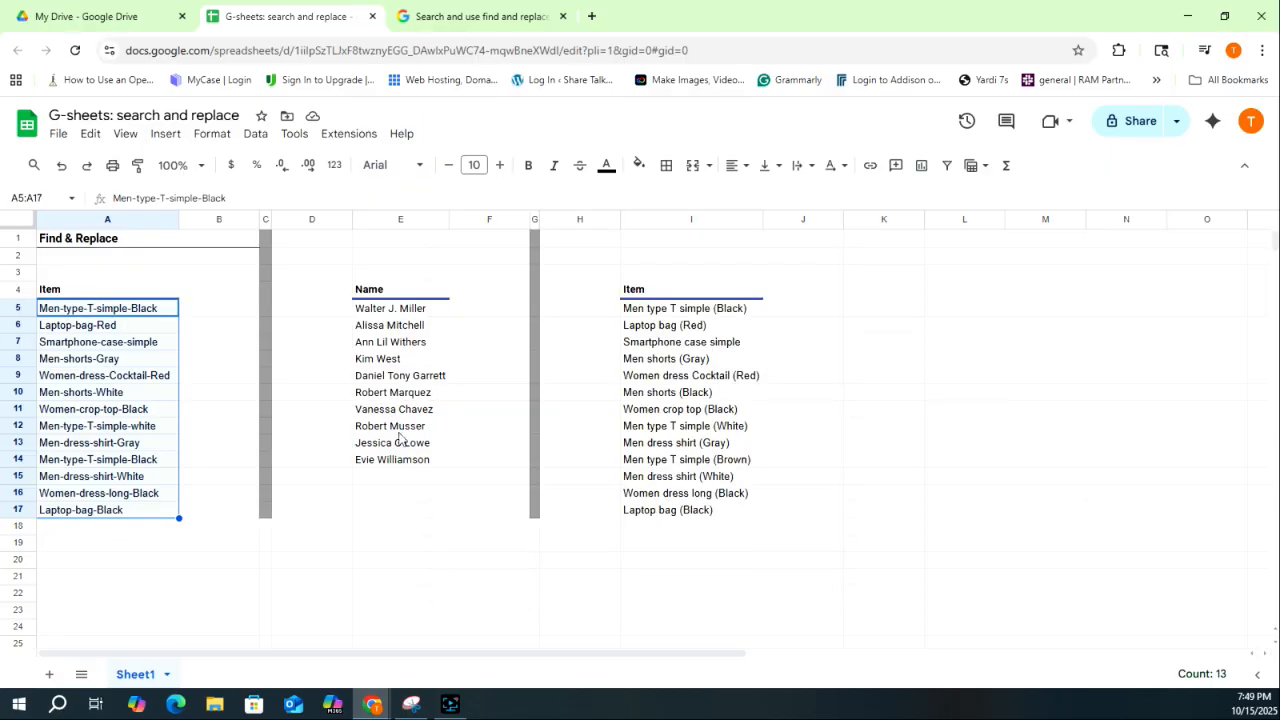
Step: Open Find and replace for the name list in E5:E14 and enable searching using regular expressions
click(392, 310)
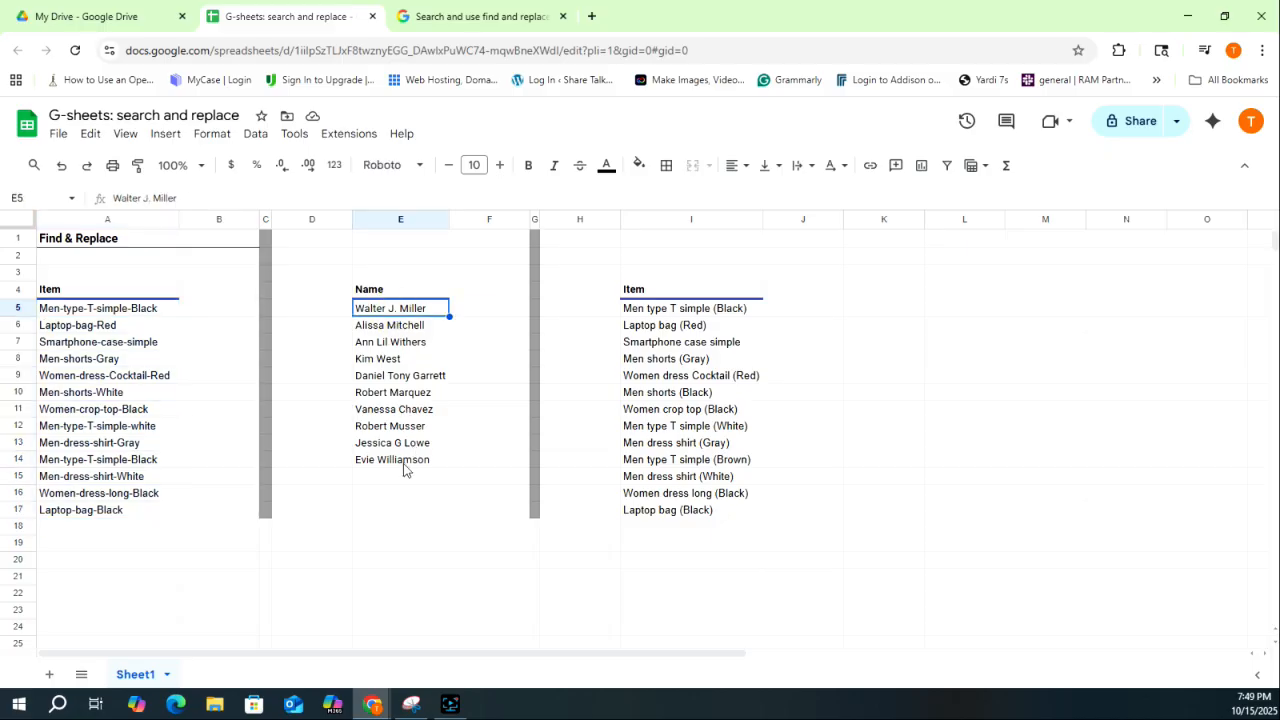
drag(402, 310, 401, 459)
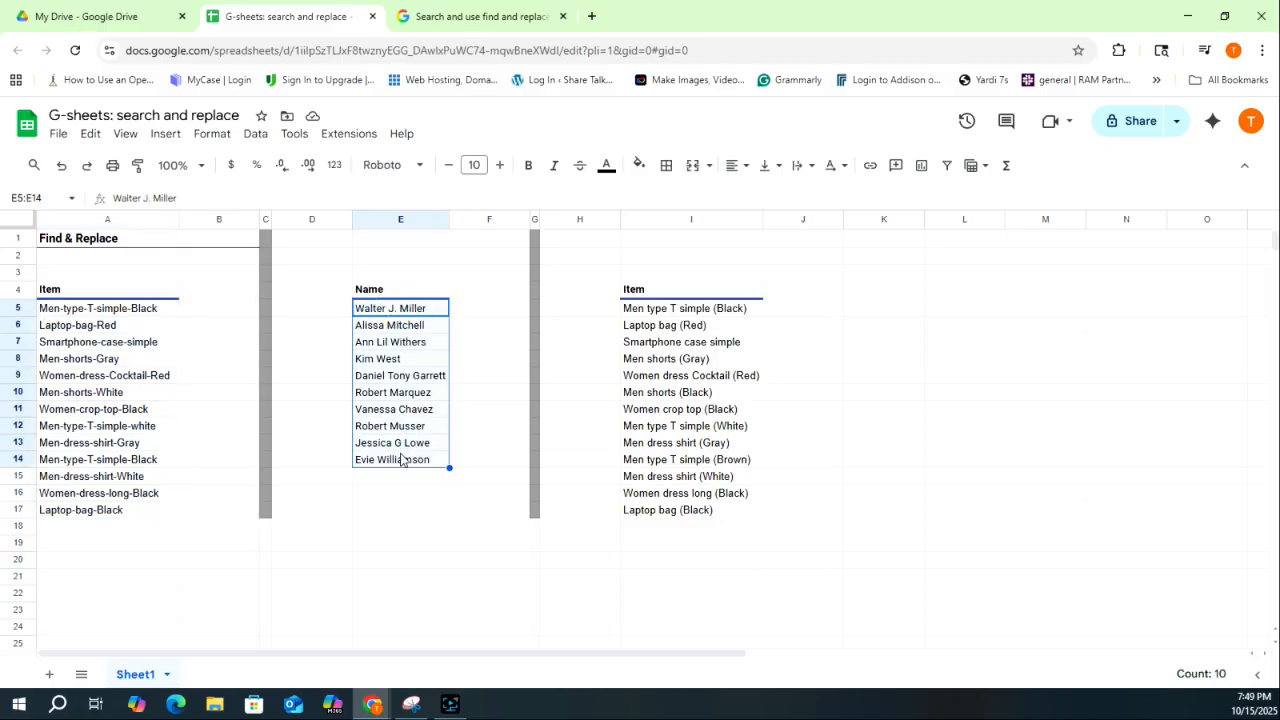
key(ctrl+h)
drag(623, 222, 703, 219)
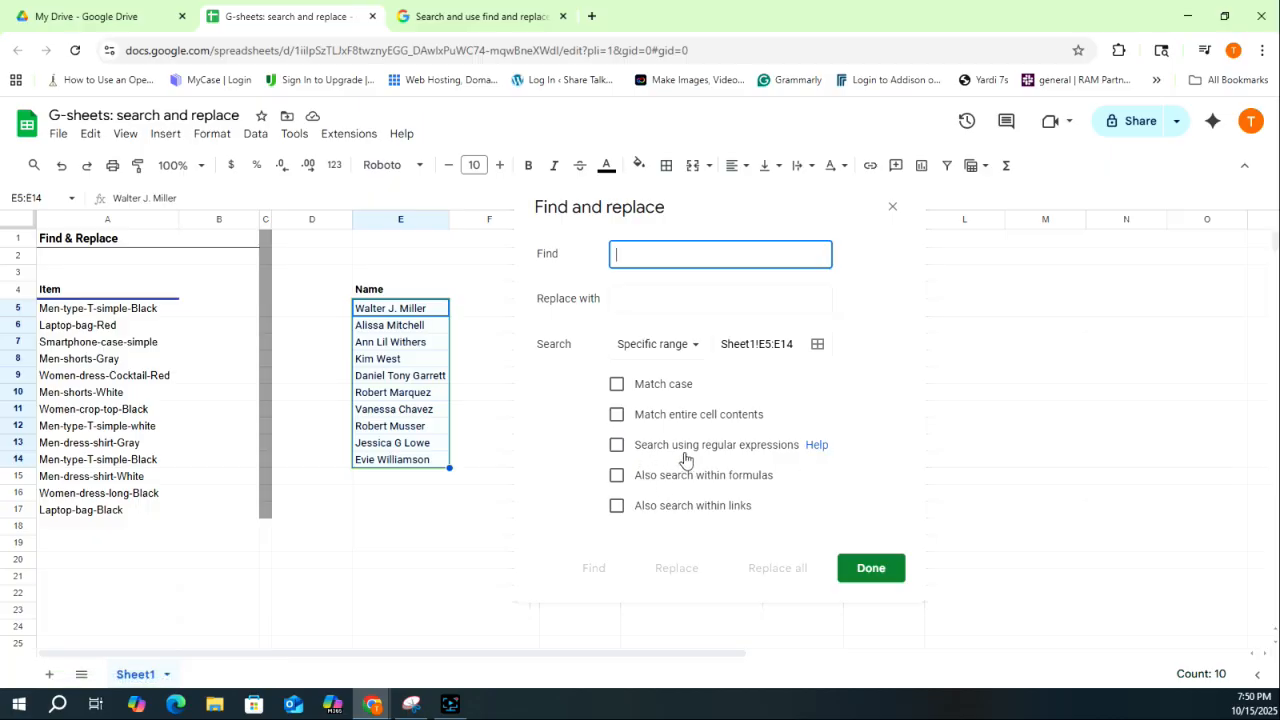
click(618, 449)
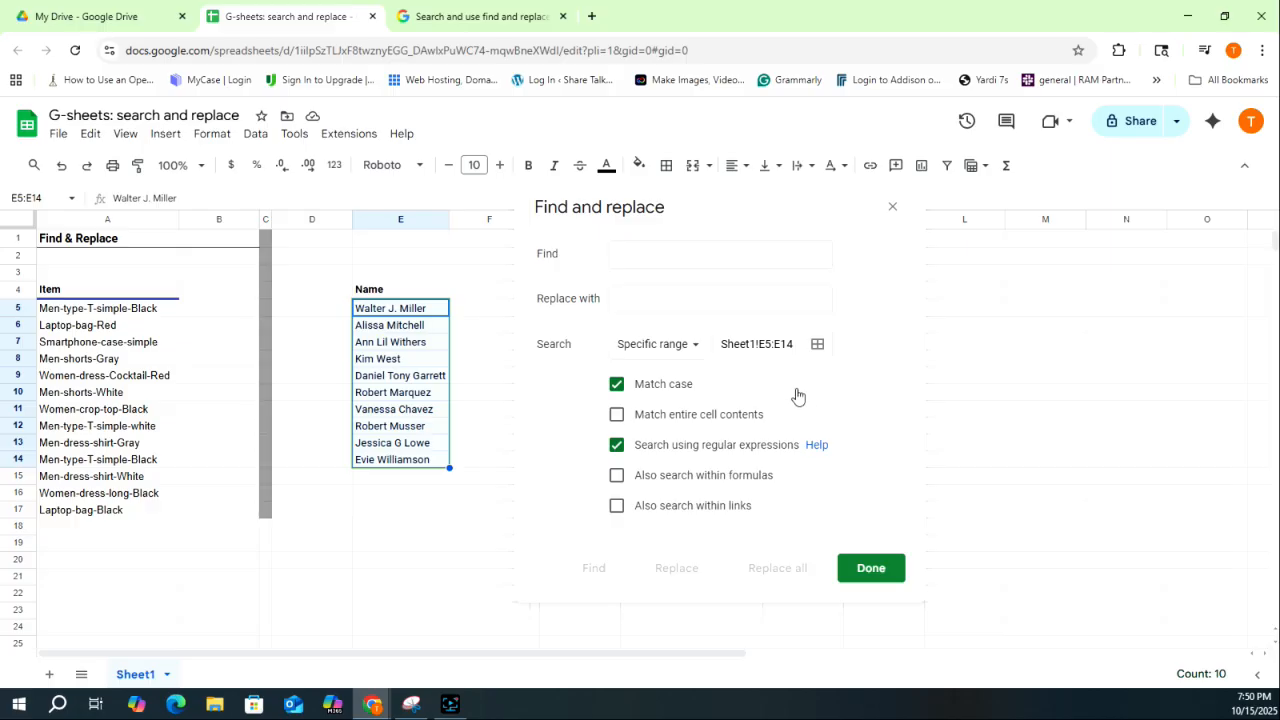
Step: Set the search expression to "(.+) .+ (.+)" and the replacement to "$1 $2"
click(648, 256)
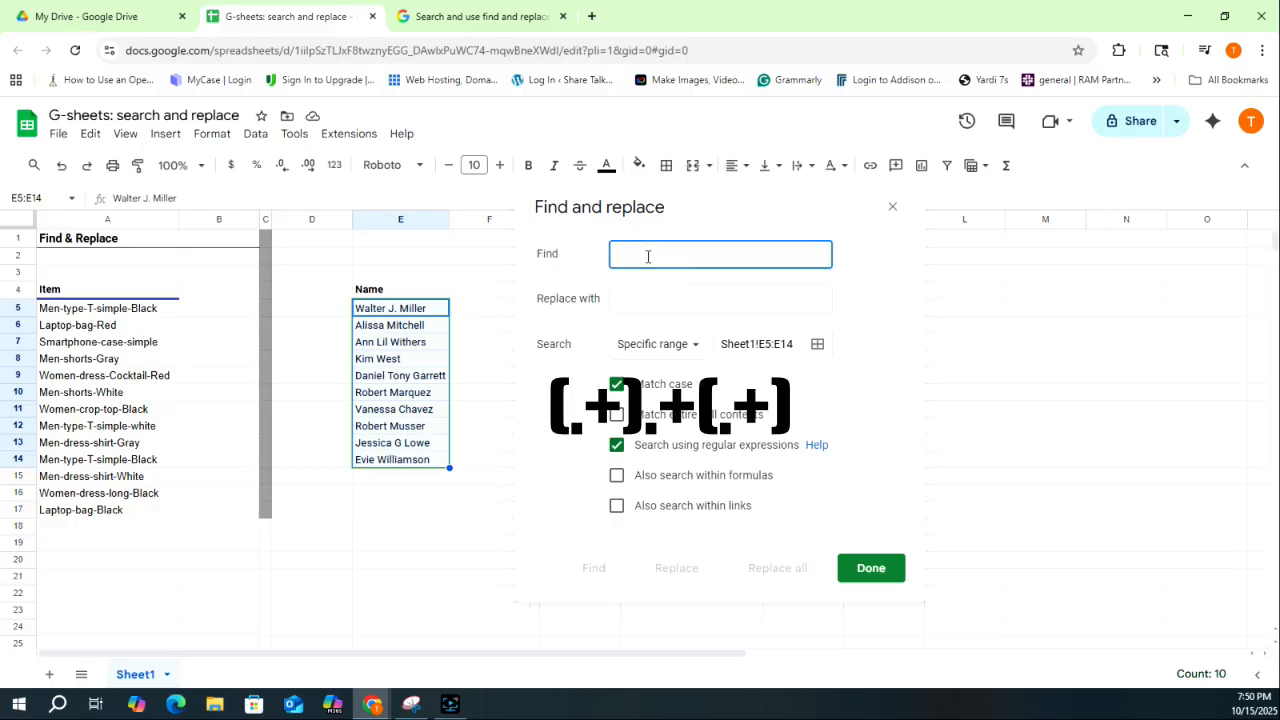
text((.+).+(.+))
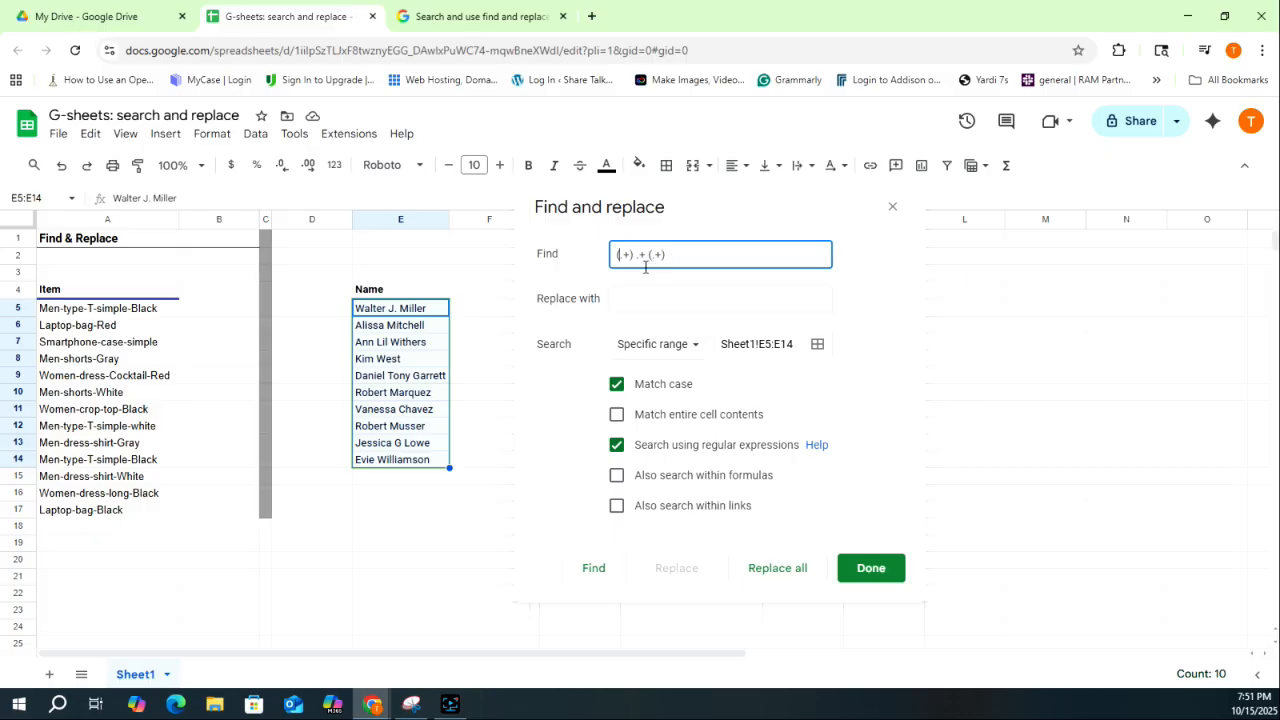
click(633, 298)
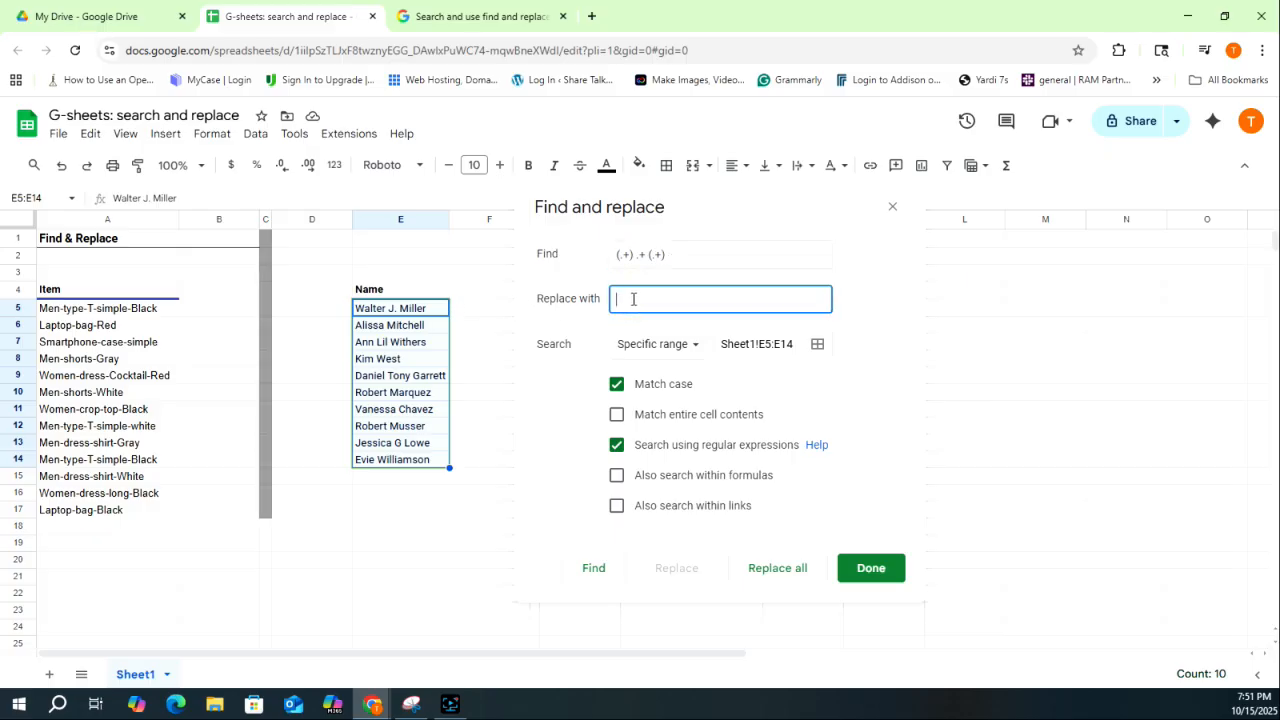
text($1 $2)
Step: Look through the find and replace help page for its section on regular expressions, and return to the spreadsheet
click(817, 446)
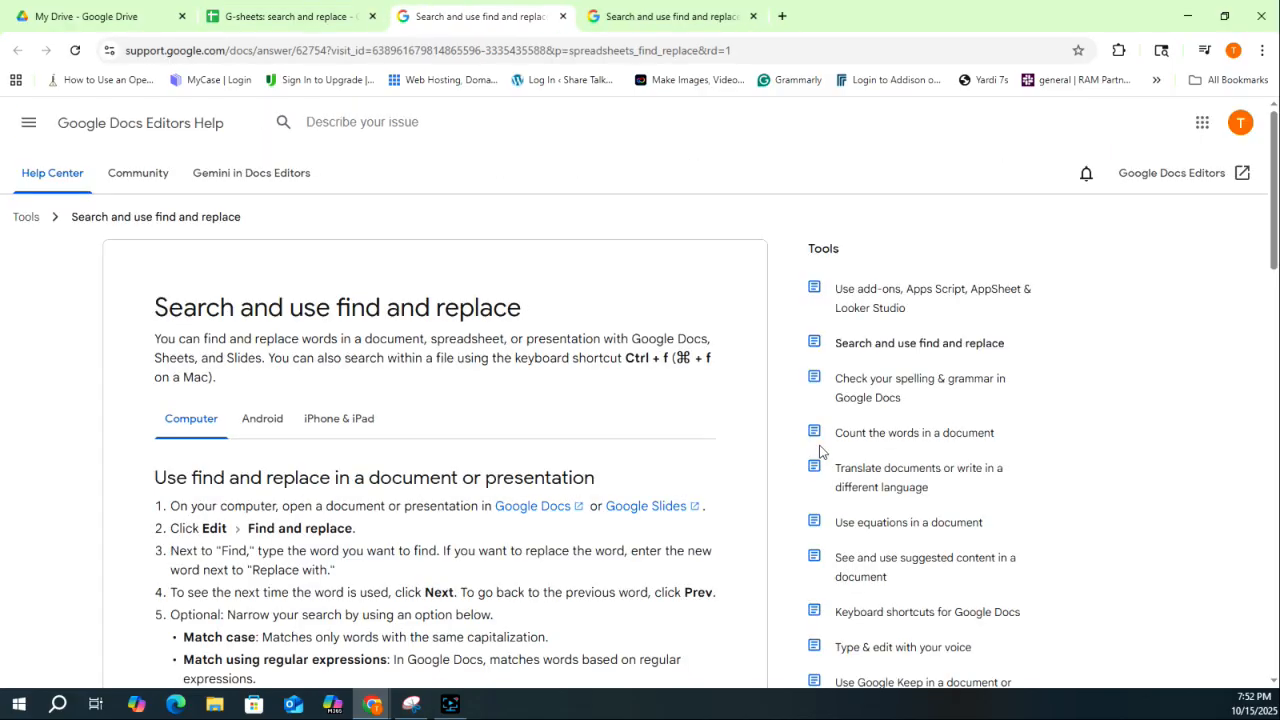
scroll(557, 451, down, 5)
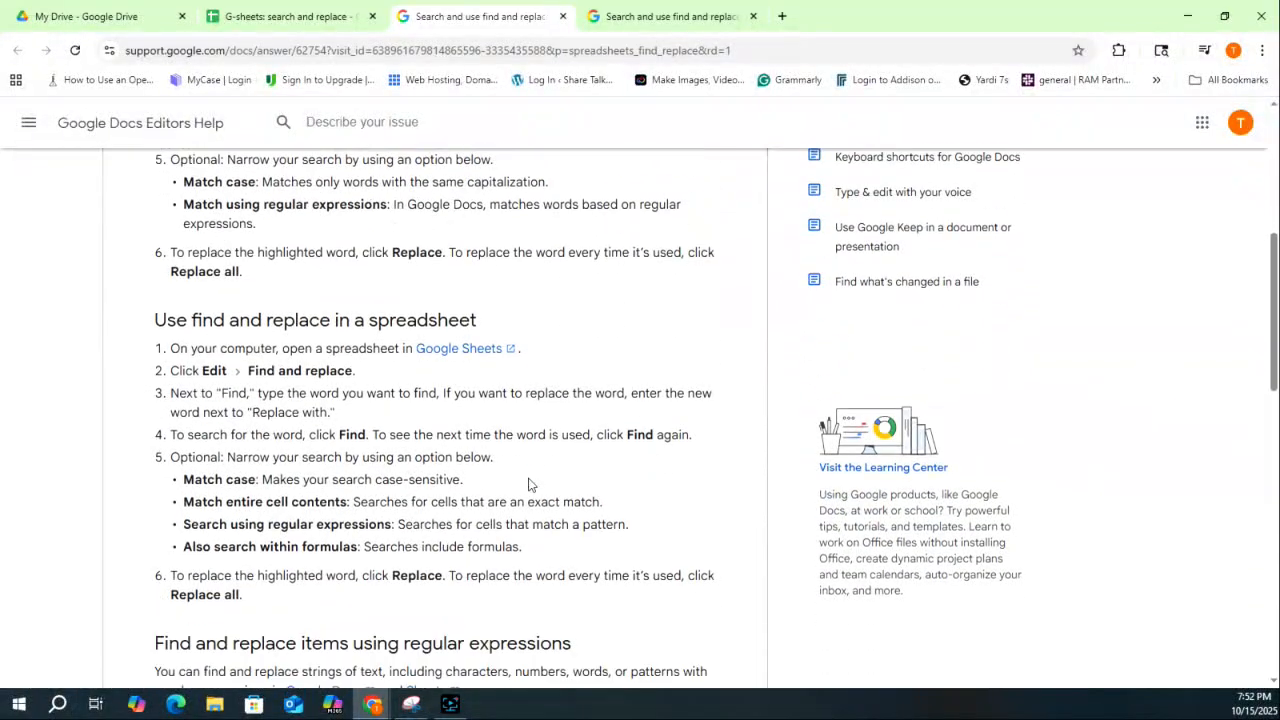
scroll(530, 485, down, 4)
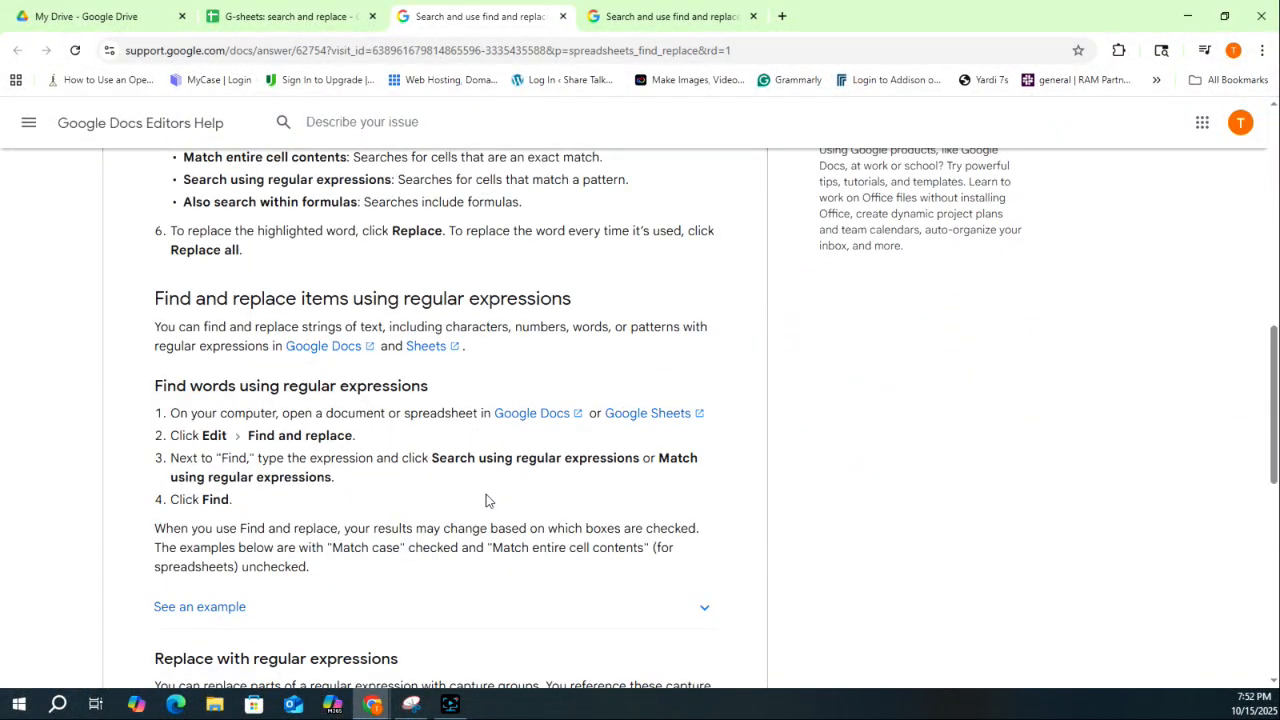
scroll(486, 500, down, 1)
key(ctrl+w)
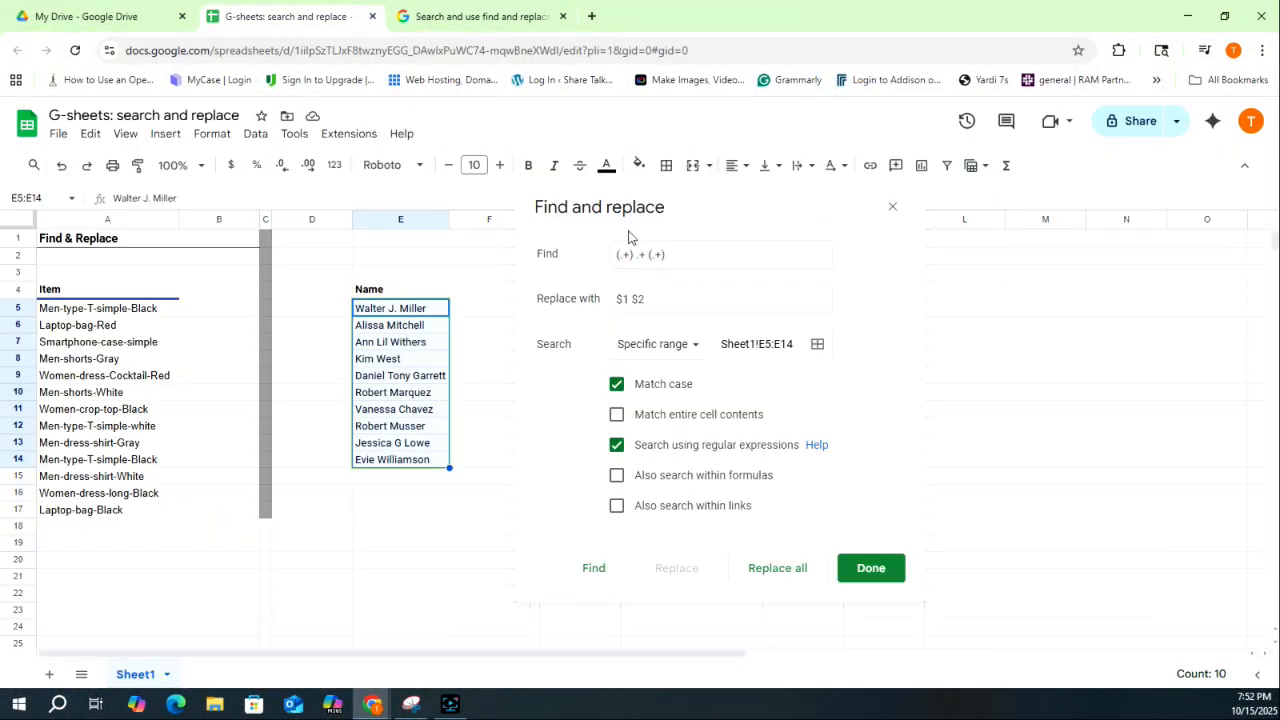
Step: Replace all matches in E5:E14 to strip the middle names and initials, and close Find and replace
click(787, 568)
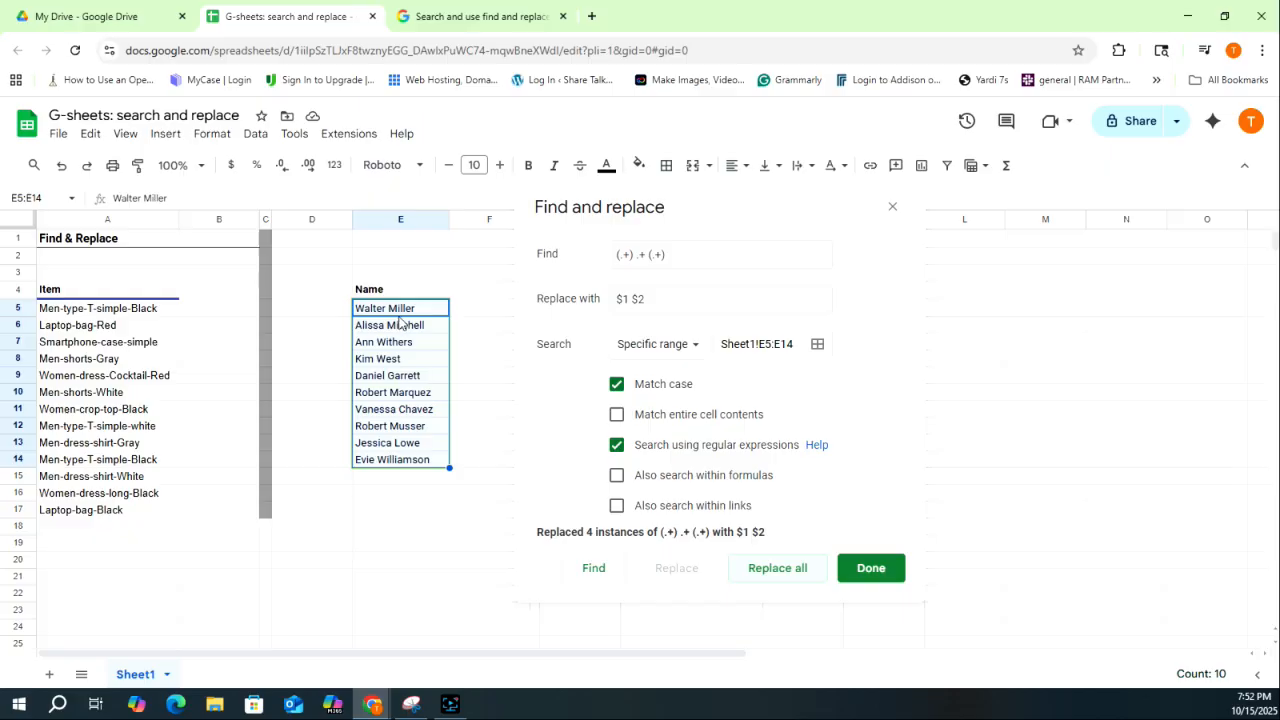
key(Escape)
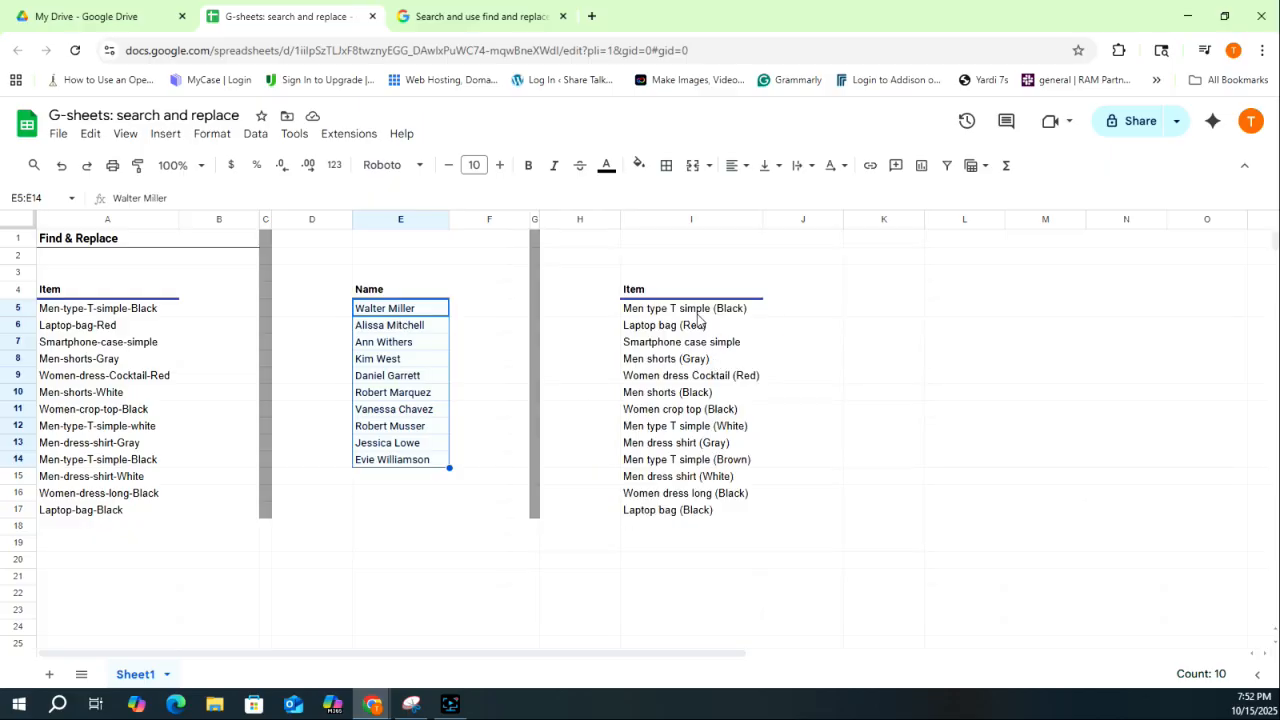
Step: Set up Find and replace on the items in I5:I17 to search for "\(.+\)" using regular expressions
click(693, 309)
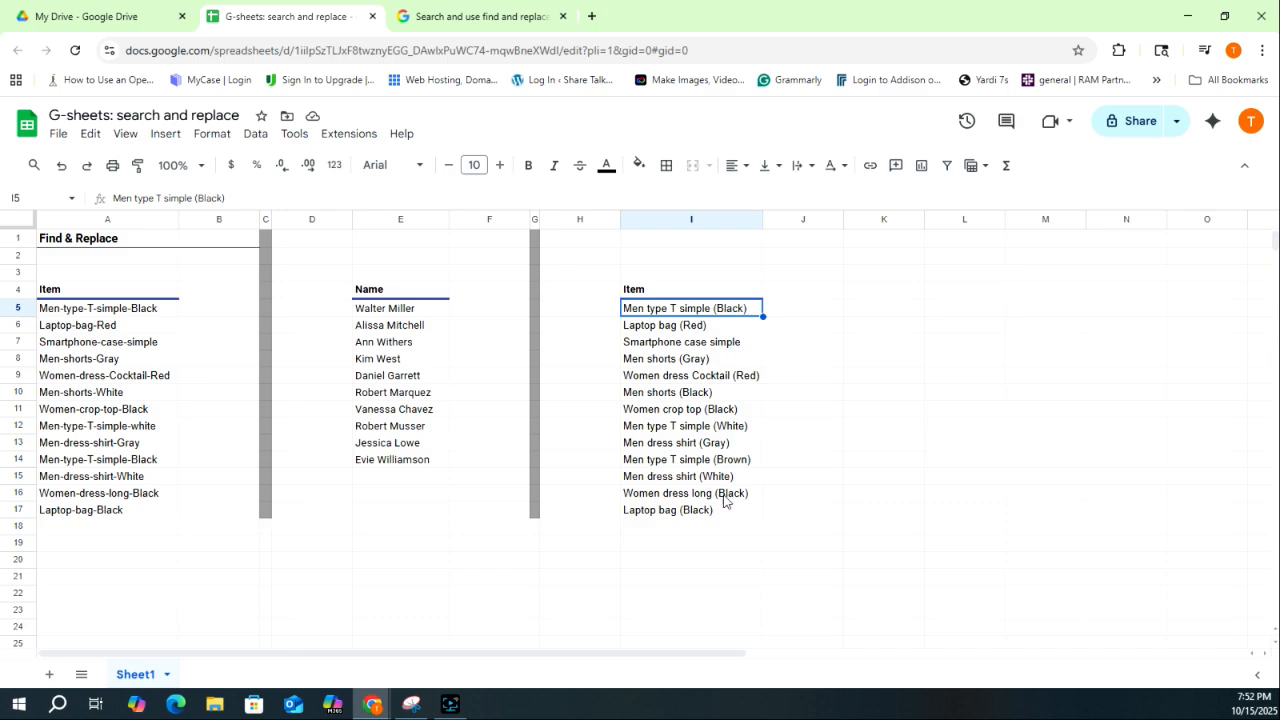
drag(690, 309, 690, 515)
key(ctrl+h)
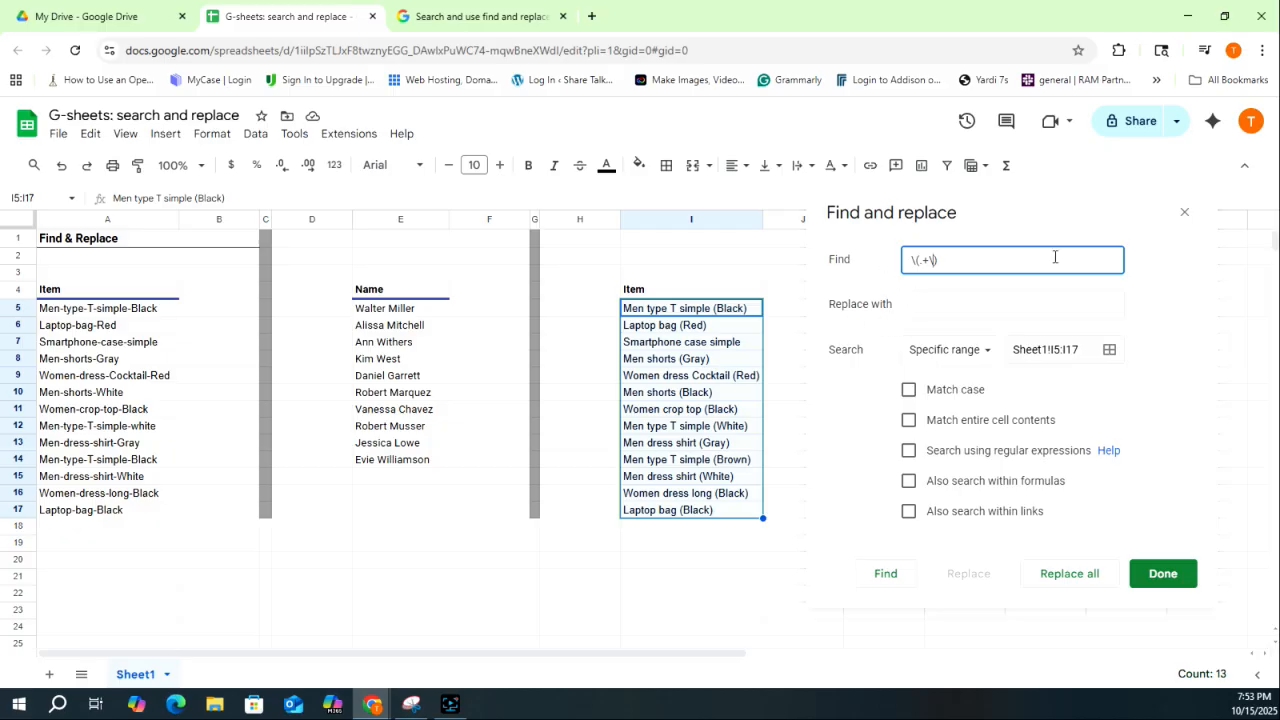
click(908, 450)
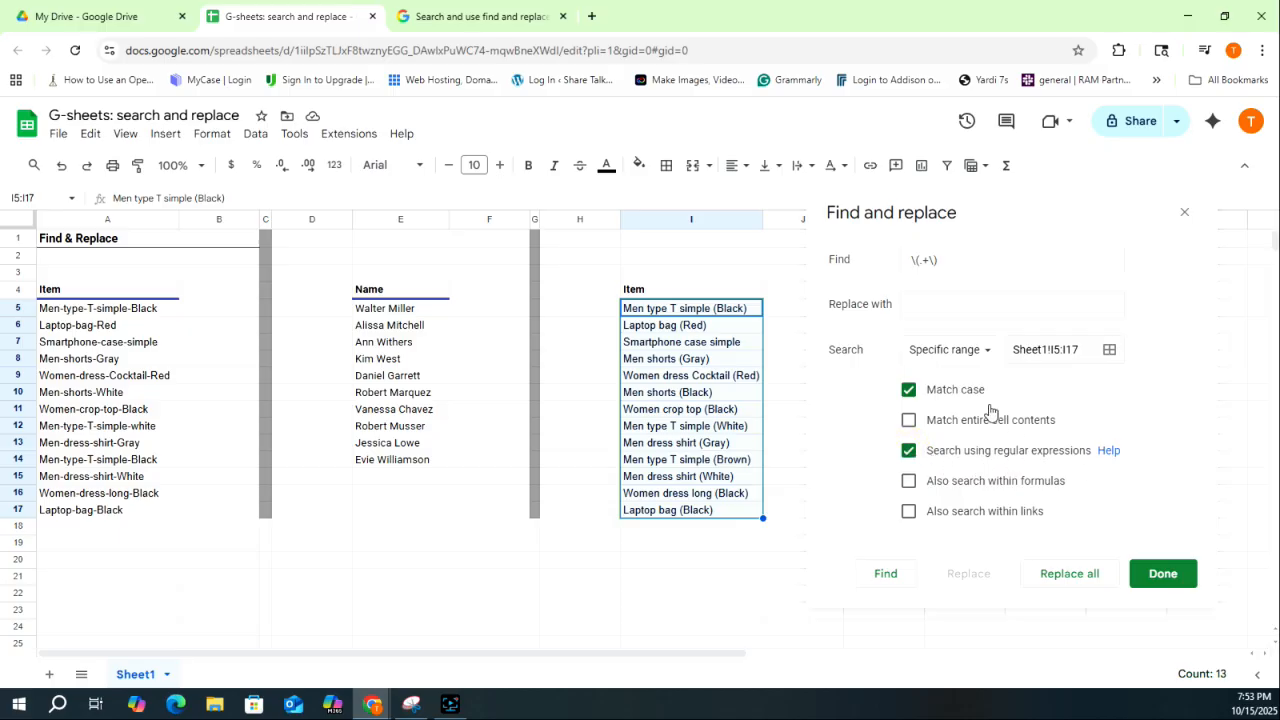
click(908, 452)
click(908, 452)
click(908, 390)
click(908, 390)
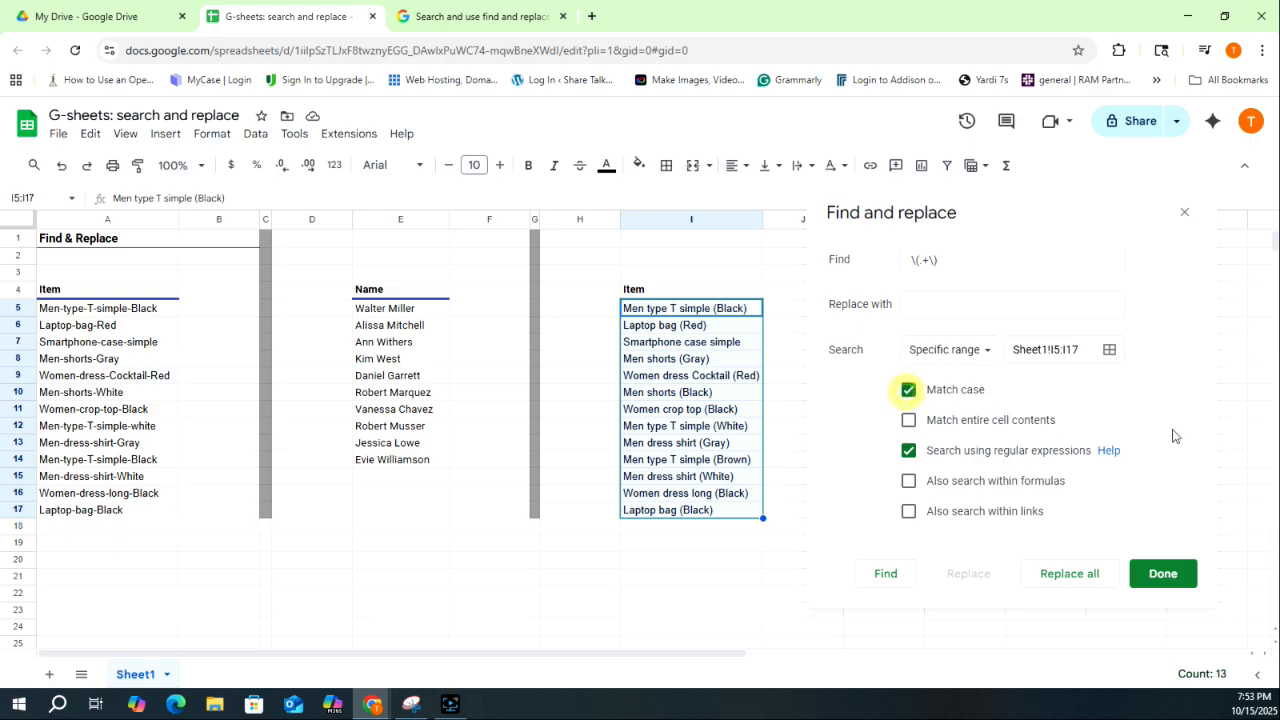
Step: Replace all matches in I5:I17 with nothing to remove the parenthesized colors, and close Find and replace
click(1089, 584)
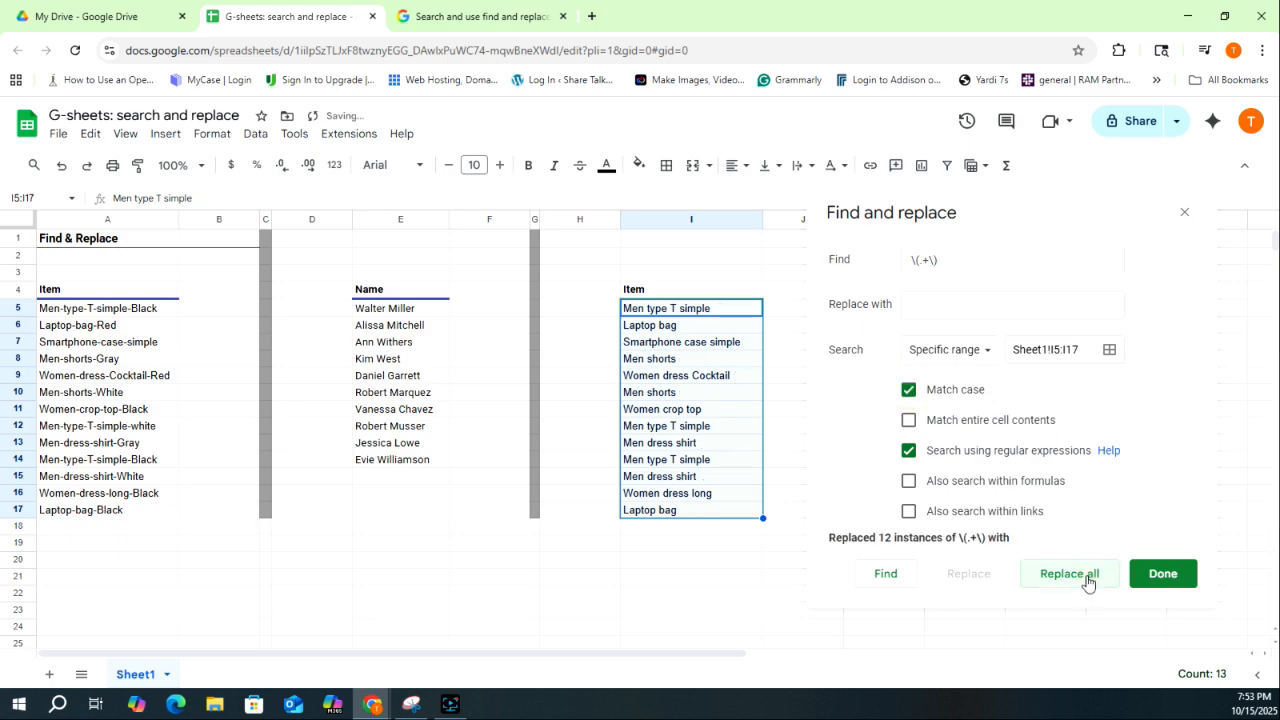
click(1168, 576)
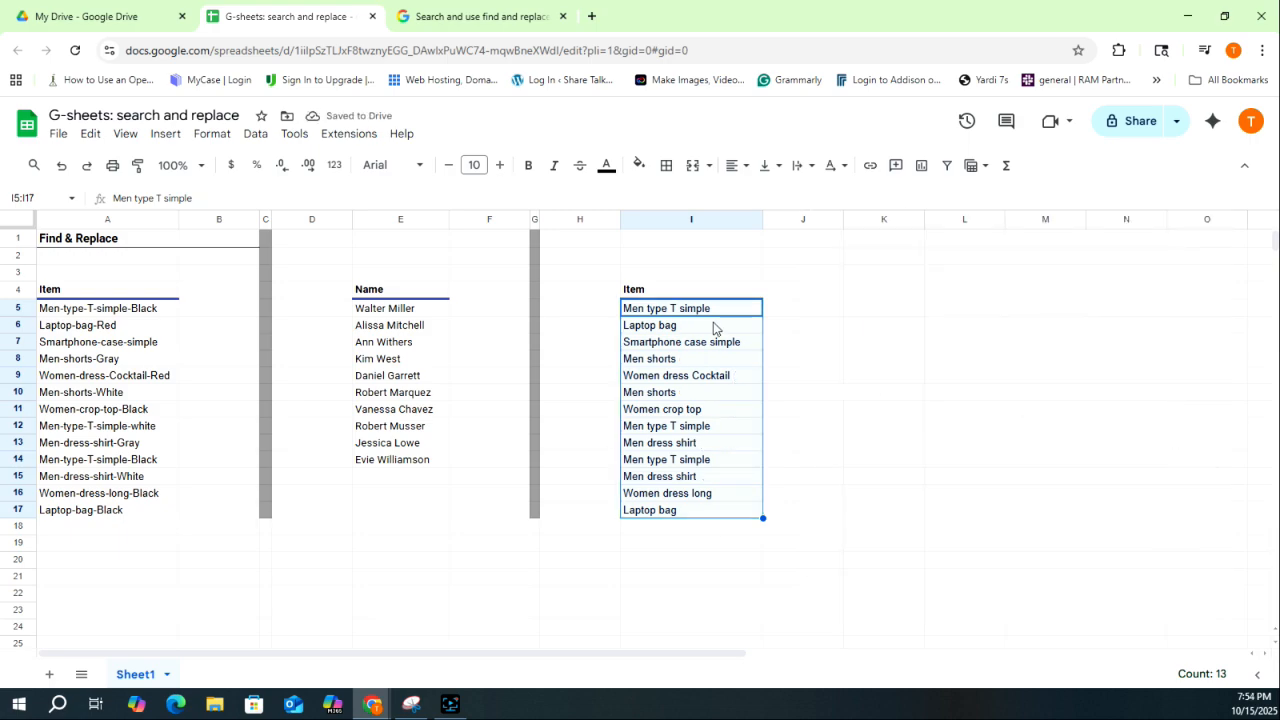